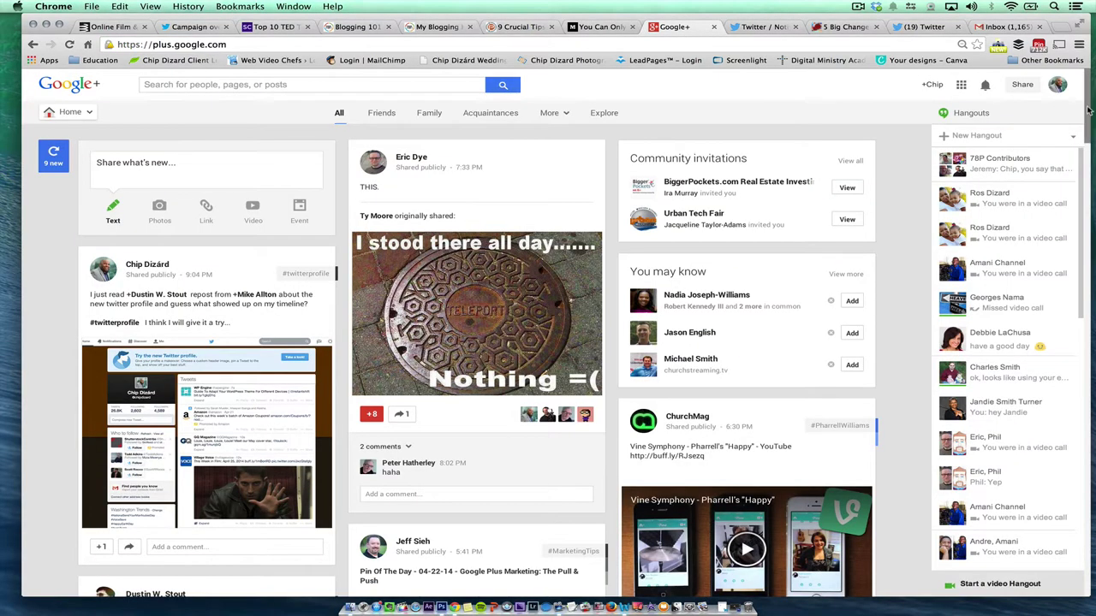
Scroll the Google+ feed to read the post about Twitter's new profile design
drag(1087, 107, 1087, 171)
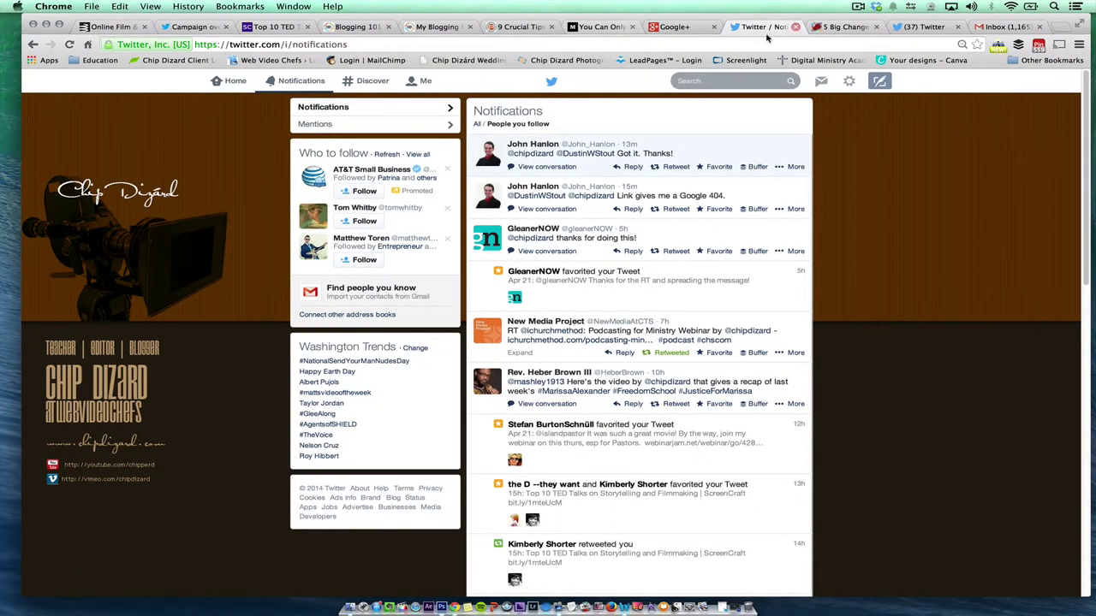
Switch to the Twitter tab and start the new-profile preview with 'Take a look!'
click(917, 28)
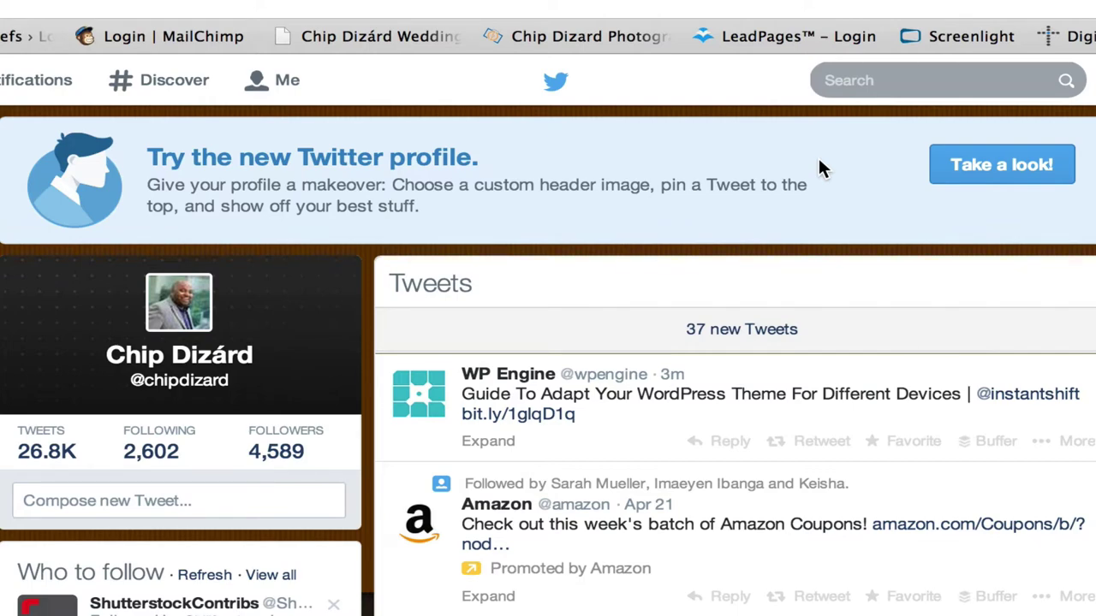
click(975, 172)
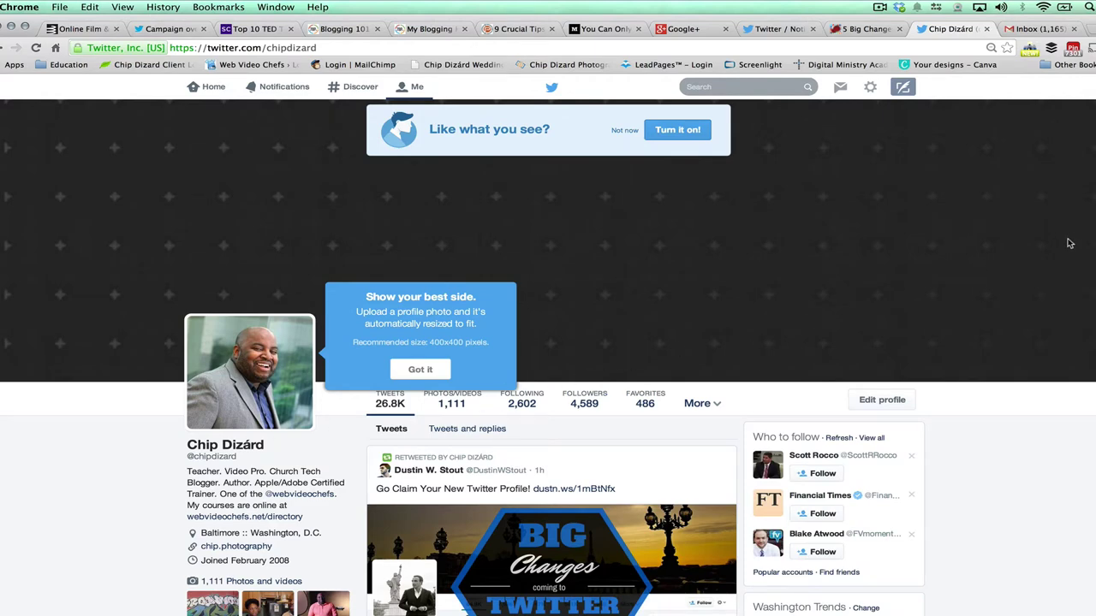
scroll(548, 359, down, 1)
scroll(548, 359, down, 4)
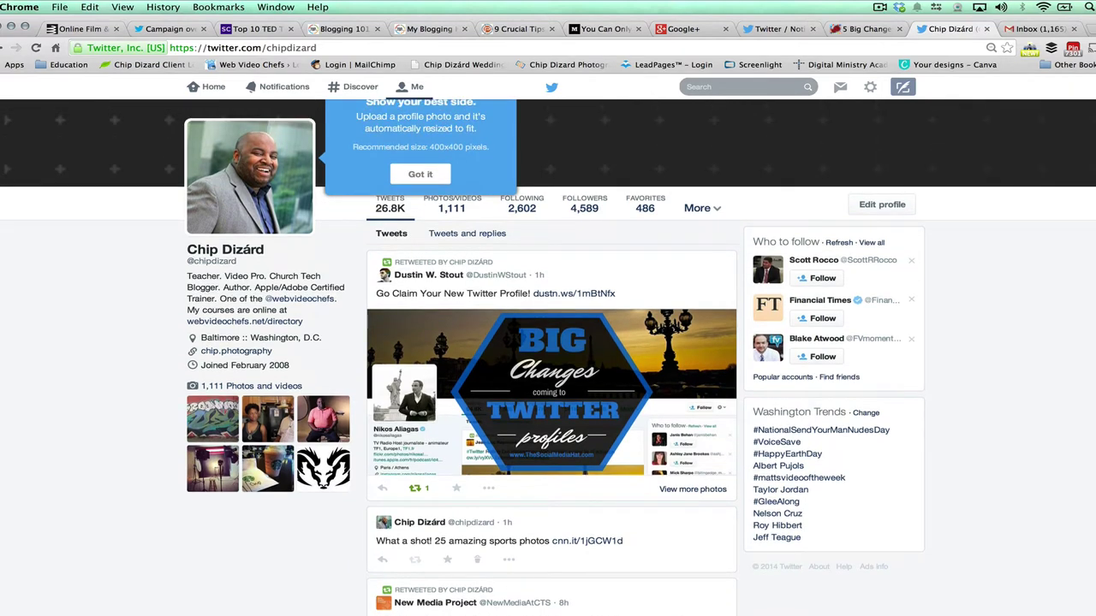
scroll(548, 355, up, 2)
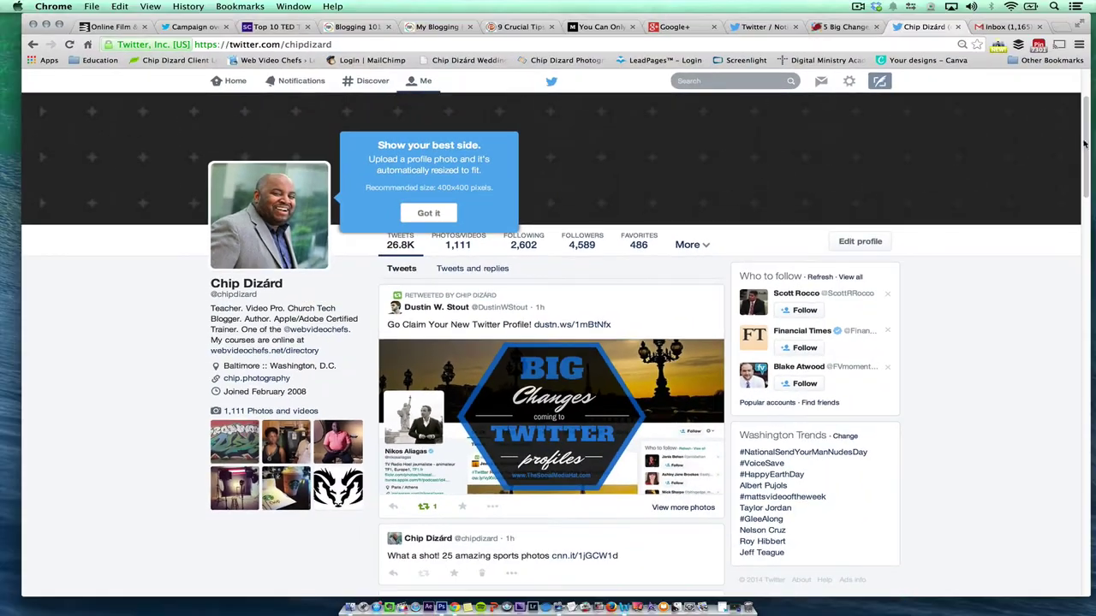
scroll(1087, 128, up, 5)
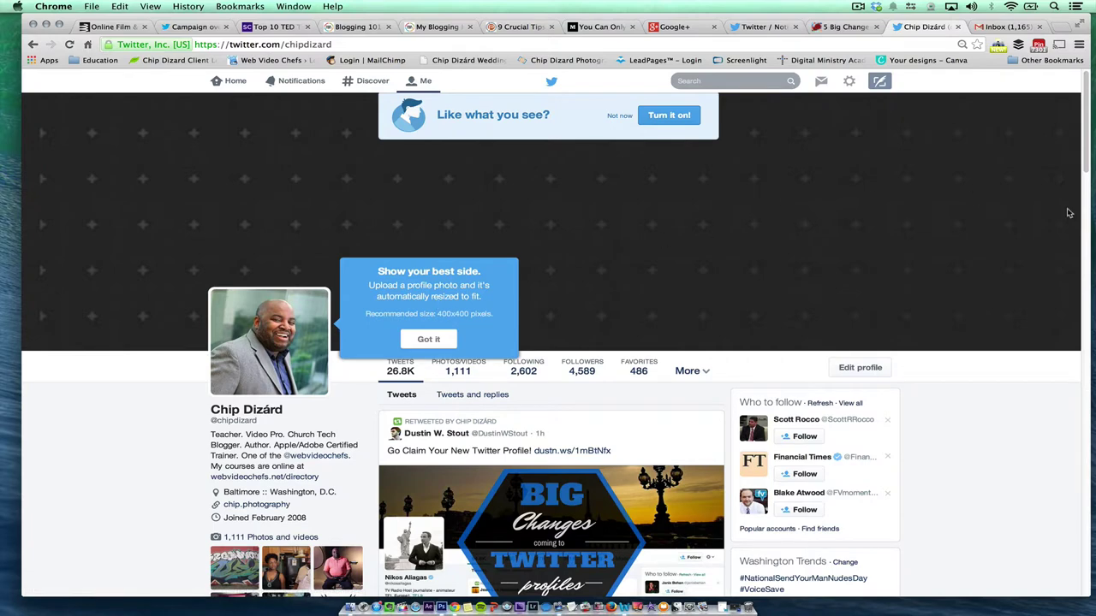
scroll(1087, 116, up, 1)
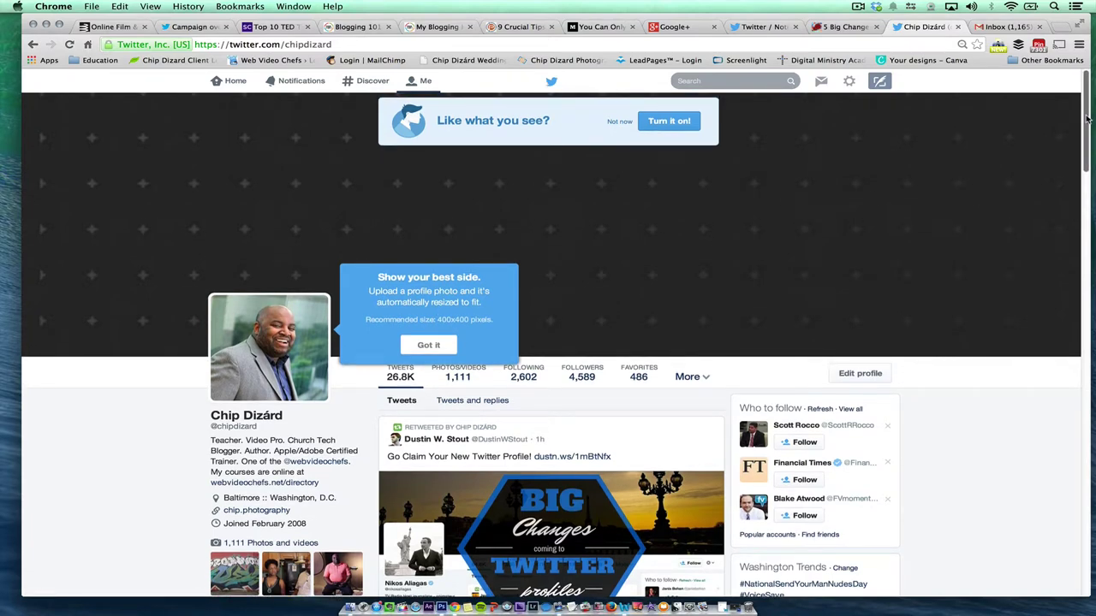
mouse_move(1085, 124)
mouse_down()
mouse_move(1091, 484)
mouse_move(1092, 97)
mouse_up()
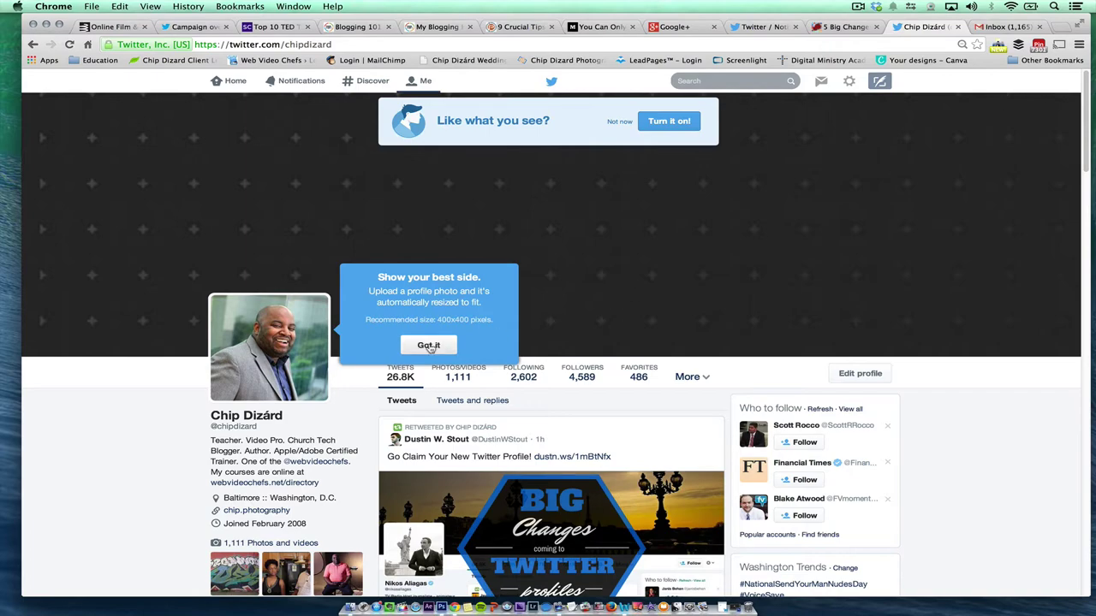
Dismiss the profile-photo tip, go to More > Lists, and launch TextEdit from the Dock
click(428, 345)
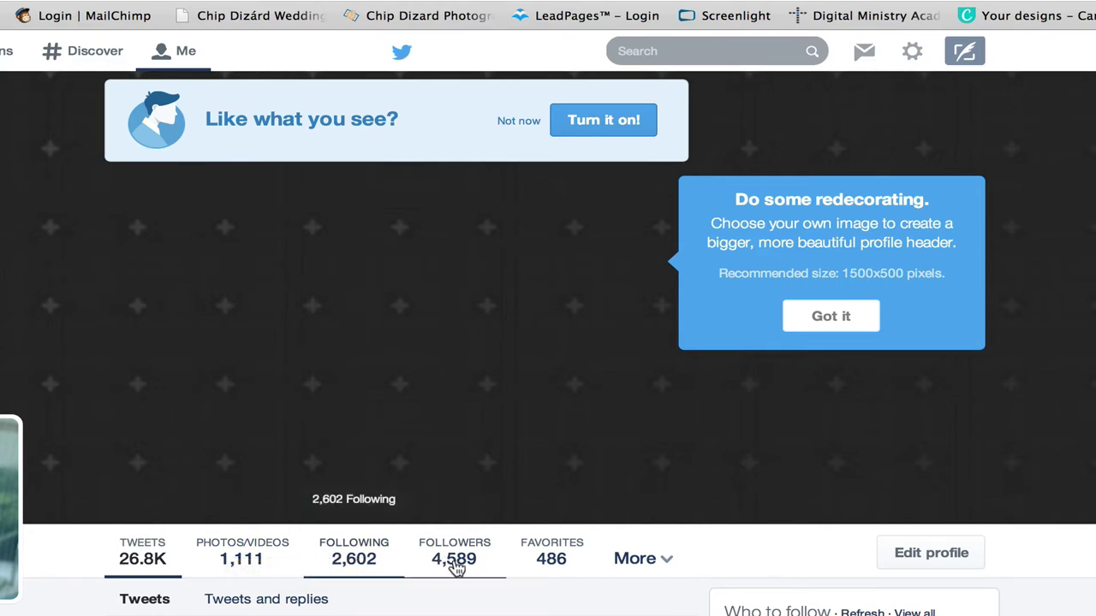
click(663, 565)
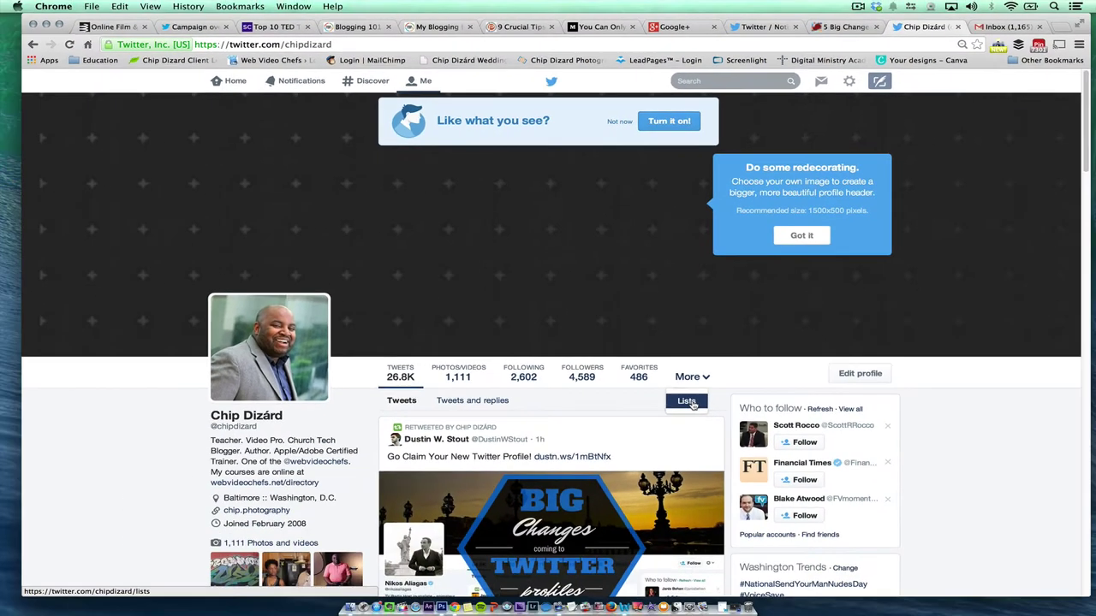
click(635, 599)
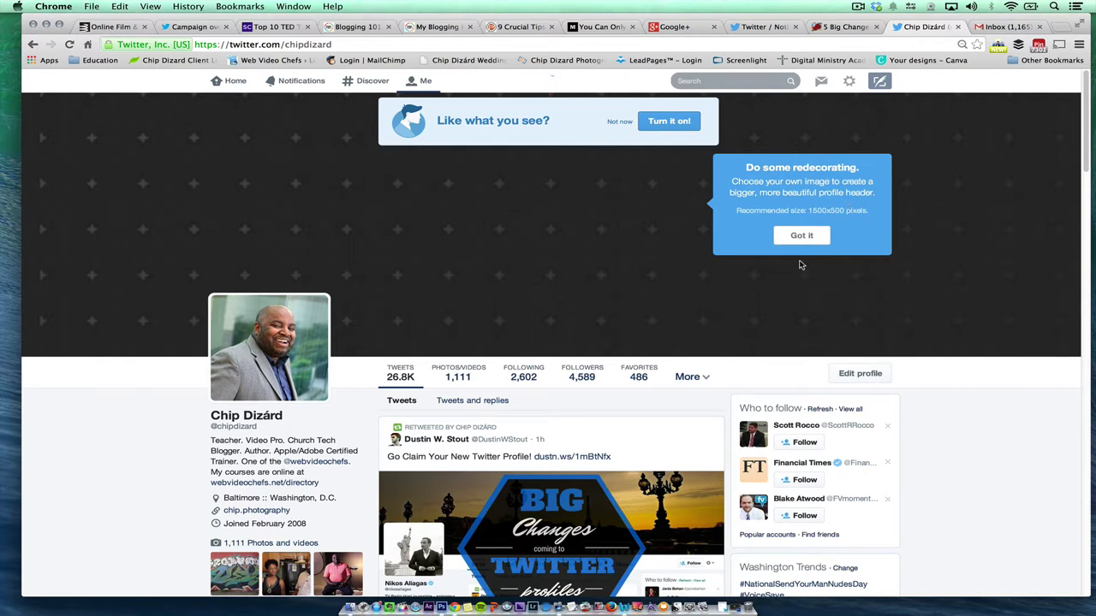
mouse_move(548, 522)
mouse_down()
mouse_move(657, 594)
mouse_move(569, 598)
mouse_up()
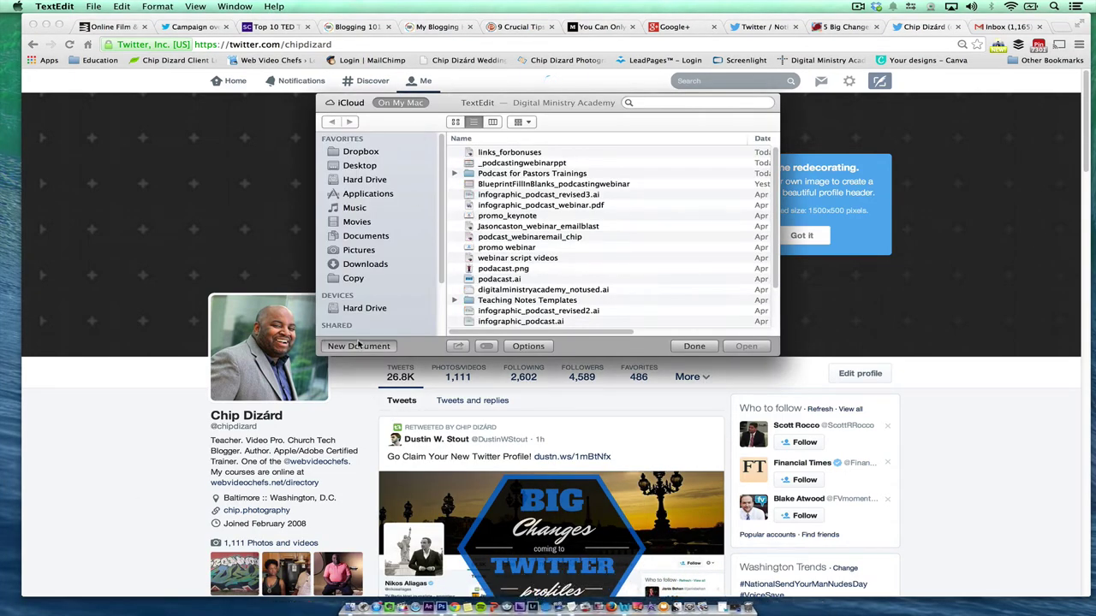
Create a new blank TextEdit document and start typing the '1500 x 500 pixel' header note
click(357, 346)
text(15)
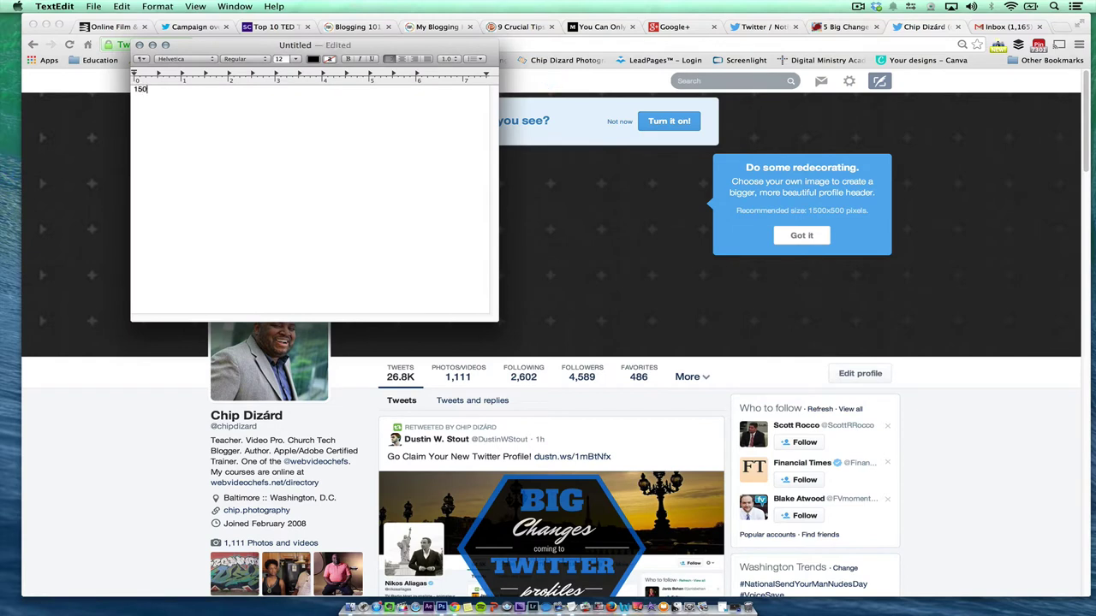
text(0 x 500)
text( pixels)
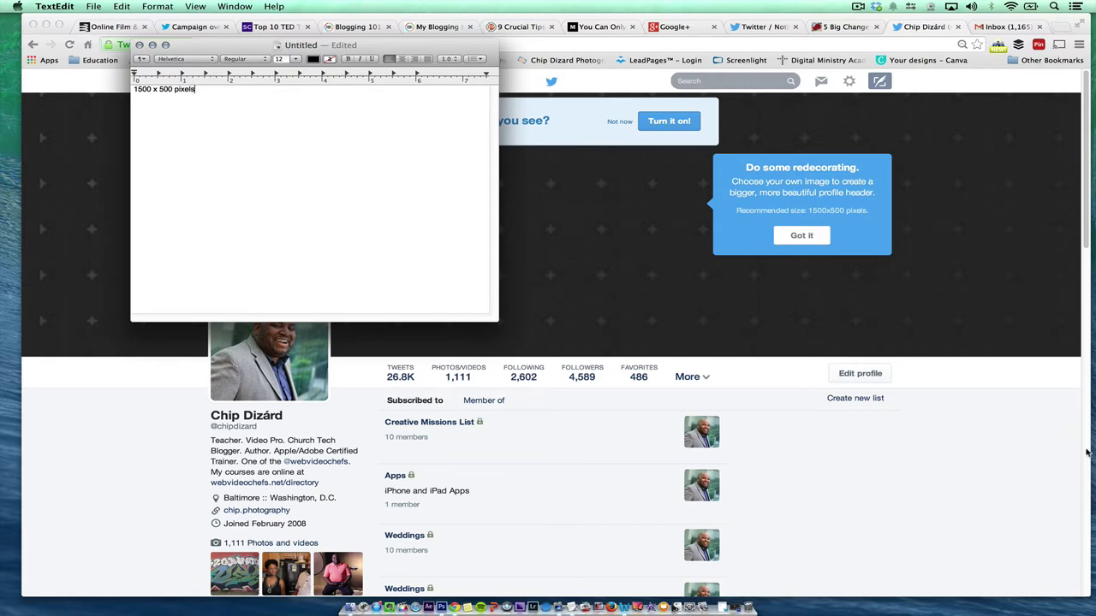
Bring the Twitter preview back, decline switching for now, and dismiss the header-image 'redecorating' tip
click(1089, 453)
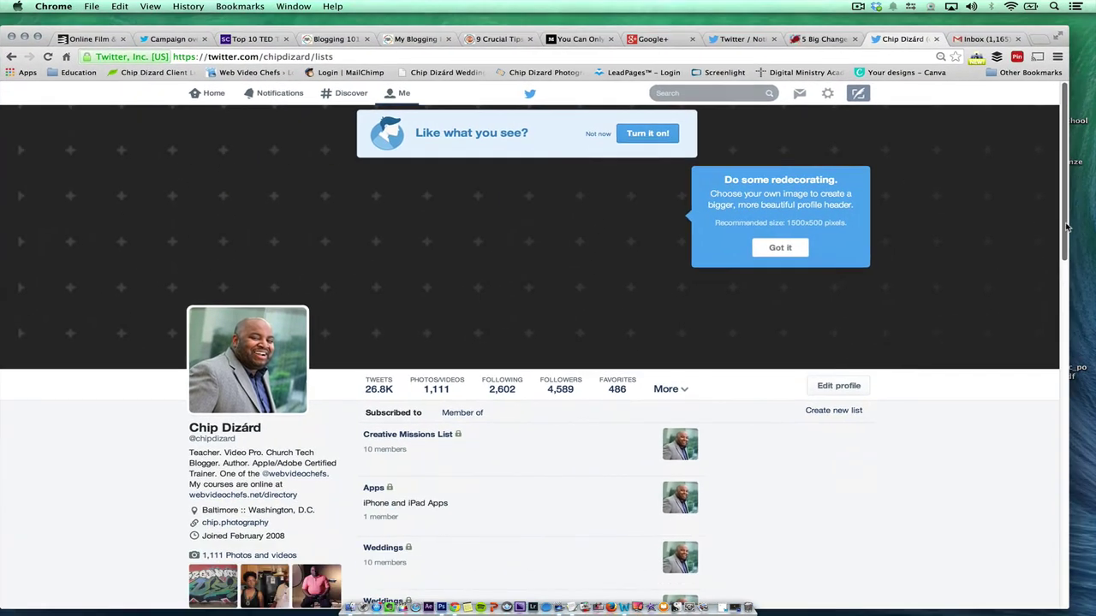
mouse_move(1088, 225)
mouse_down()
mouse_move(1066, 218)
mouse_move(1064, 513)
mouse_move(1080, 85)
mouse_up()
mouse_move(1067, 203)
mouse_down()
mouse_move(1080, 403)
mouse_move(1062, 172)
mouse_up()
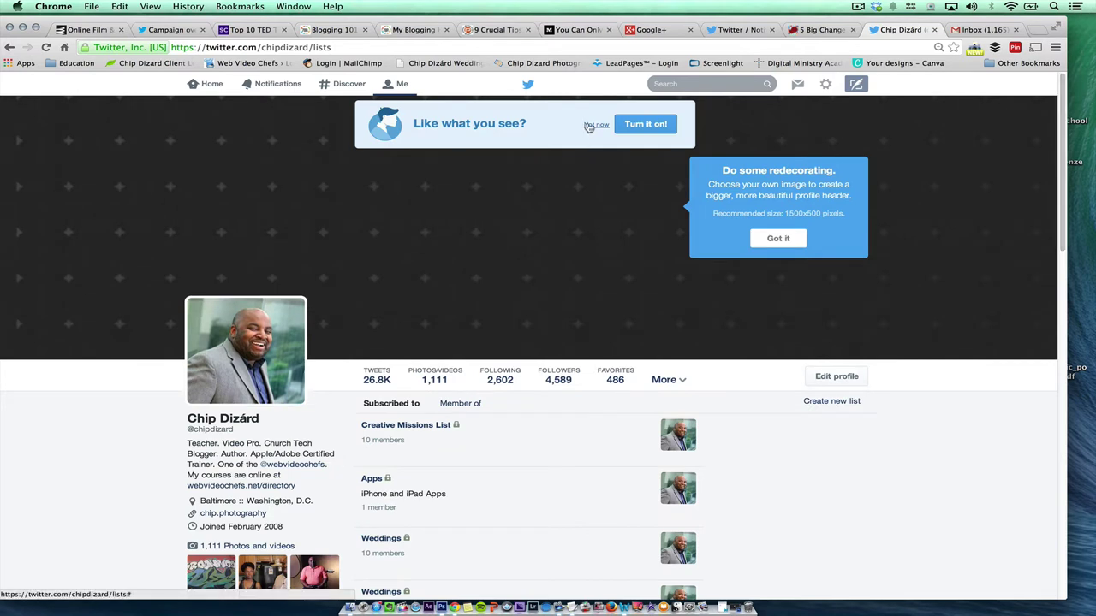
click(589, 127)
click(598, 127)
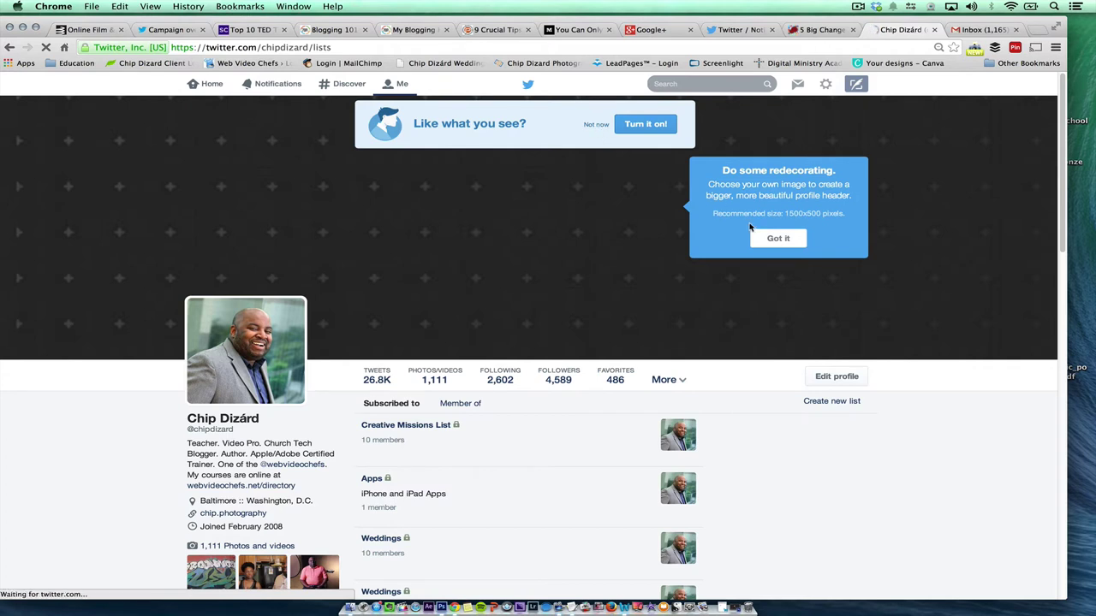
click(778, 239)
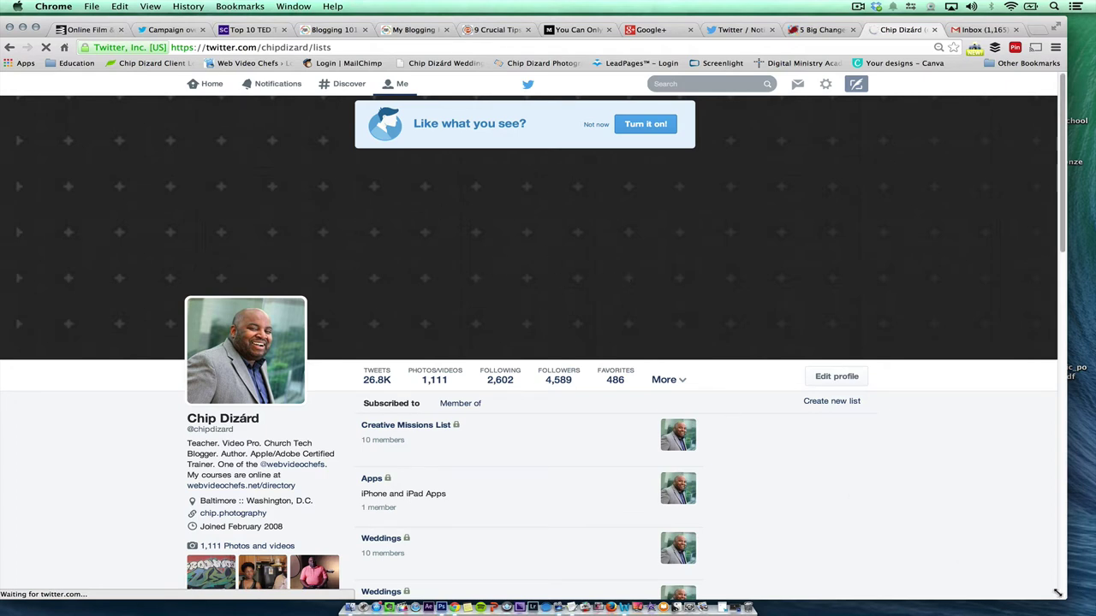
Shrink the Chrome window to reveal the desktop, then widen it back out
mouse_move(1063, 597)
mouse_down()
mouse_move(165, 558)
mouse_move(611, 566)
mouse_up()
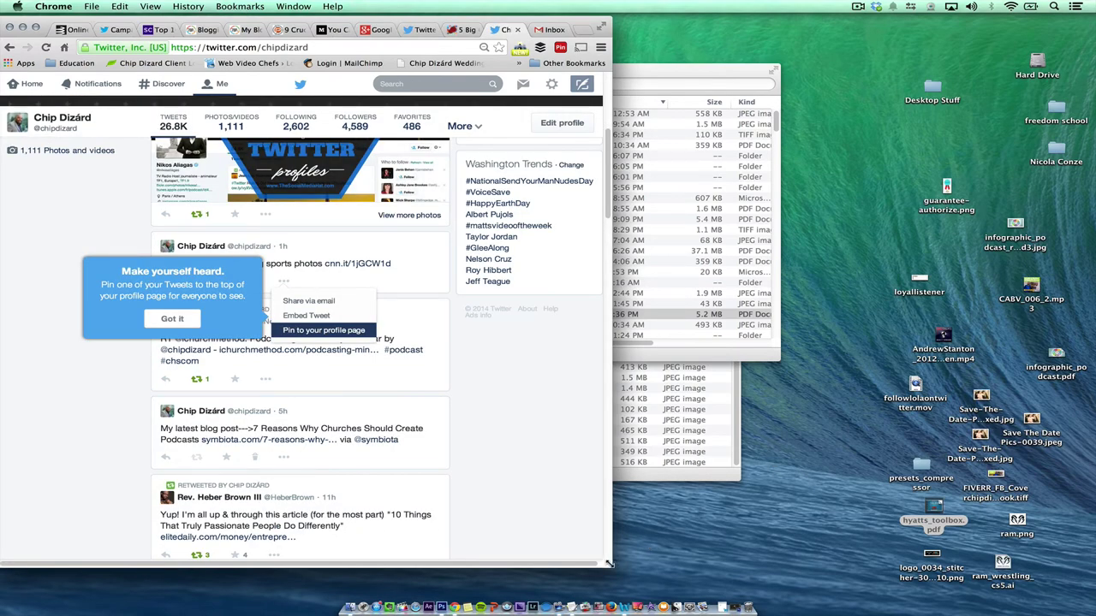
drag(609, 563, 943, 596)
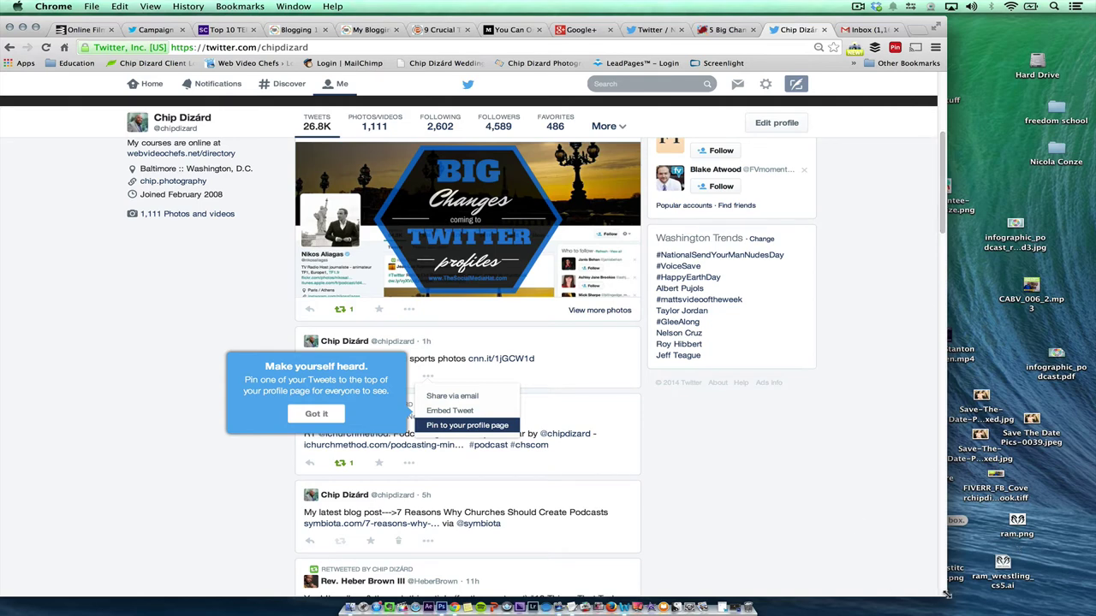
drag(945, 593, 1030, 595)
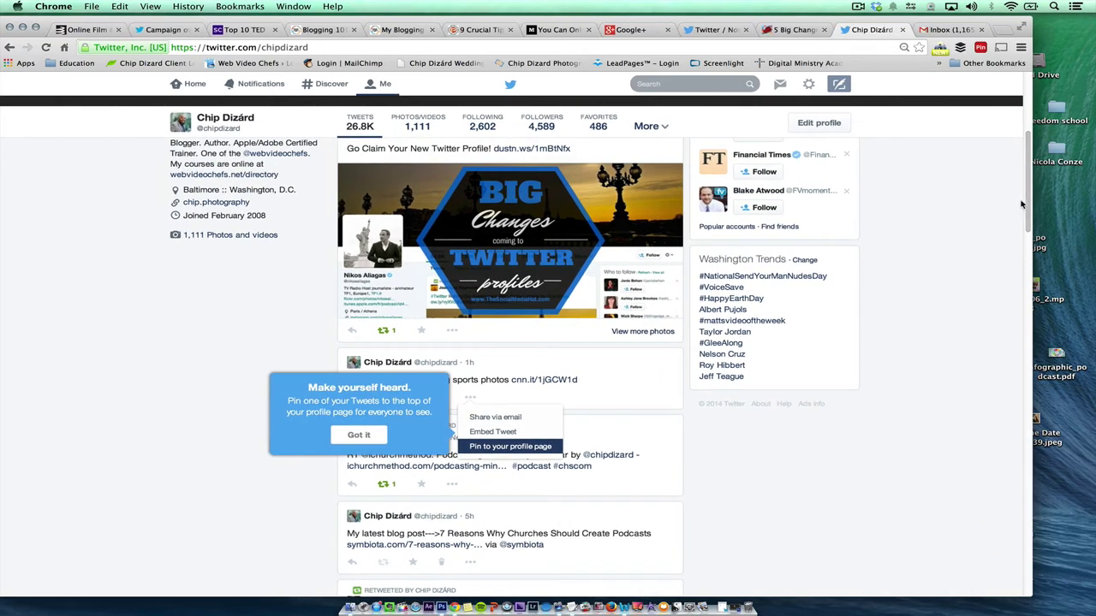
drag(1027, 209, 1033, 210)
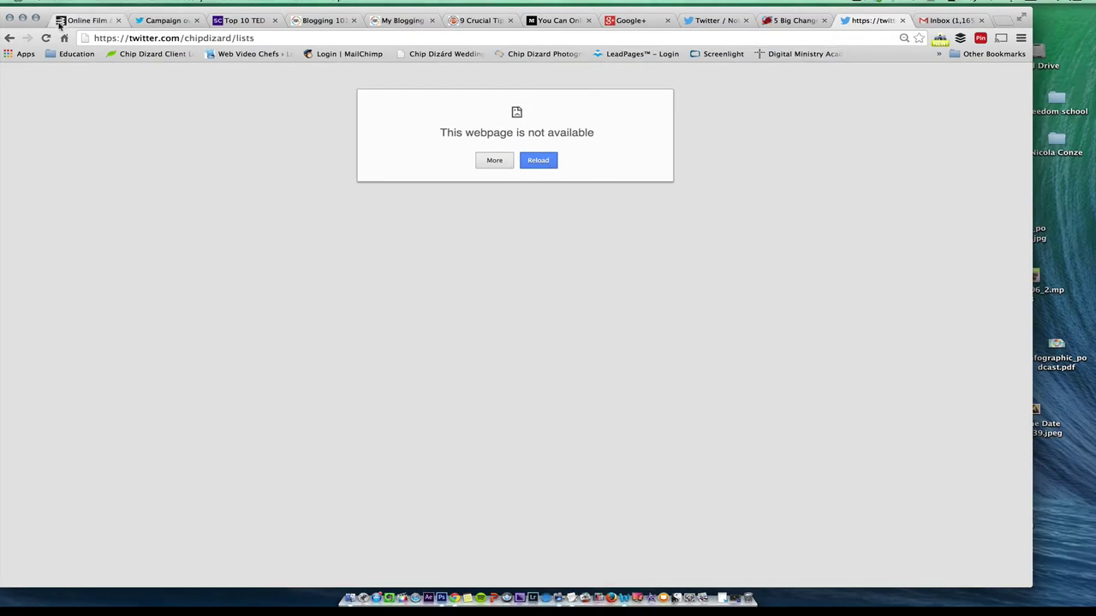
Return to the main profile, reopen the new-profile preview, and dismiss the pin-a-Tweet tip
click(9, 38)
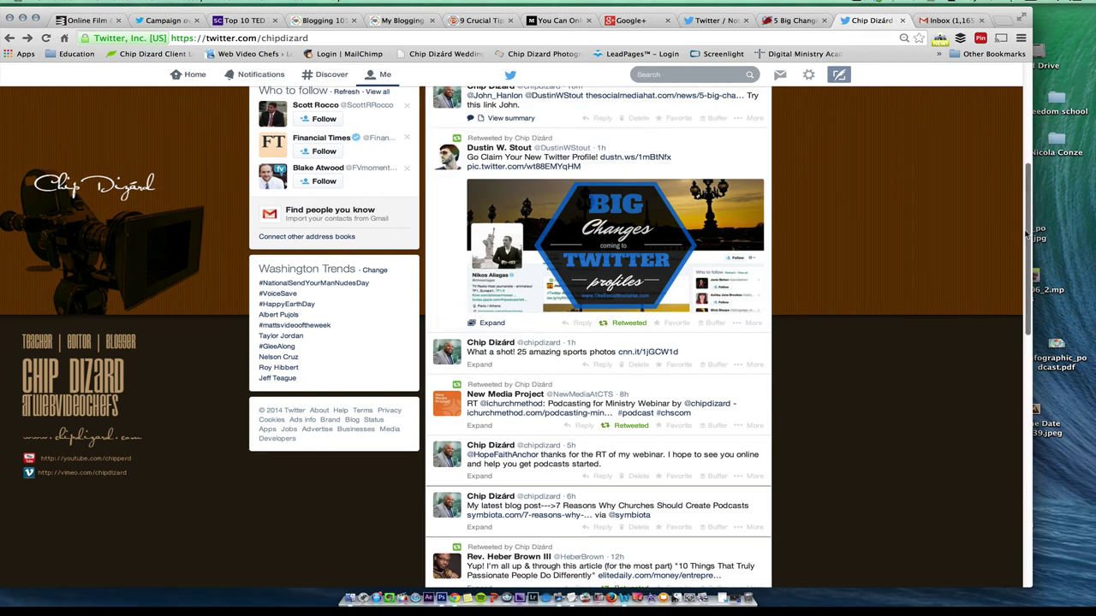
drag(1025, 229, 1028, 104)
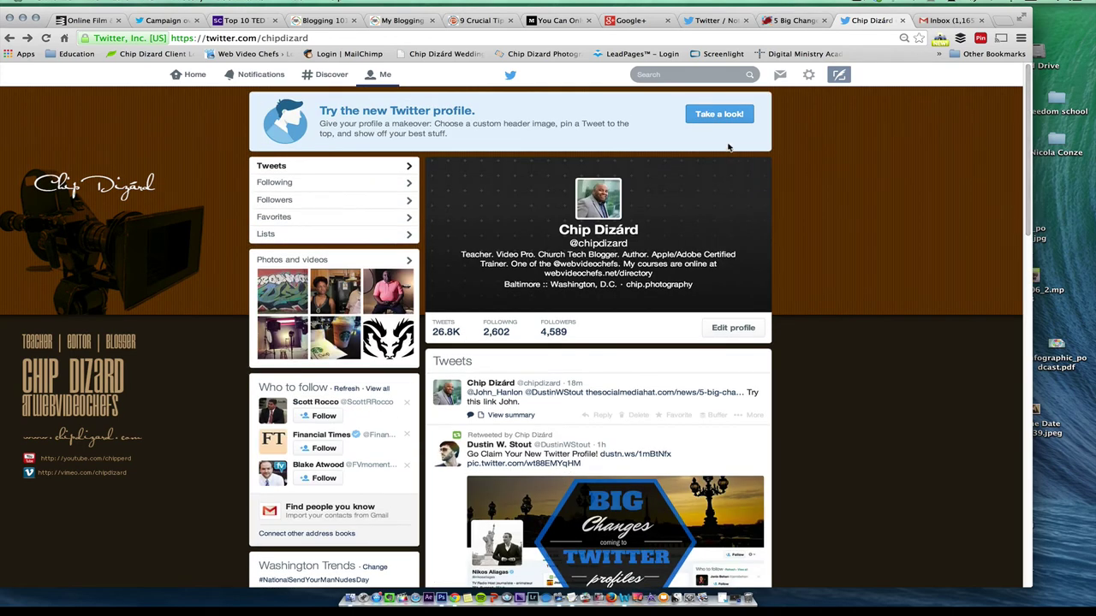
click(715, 114)
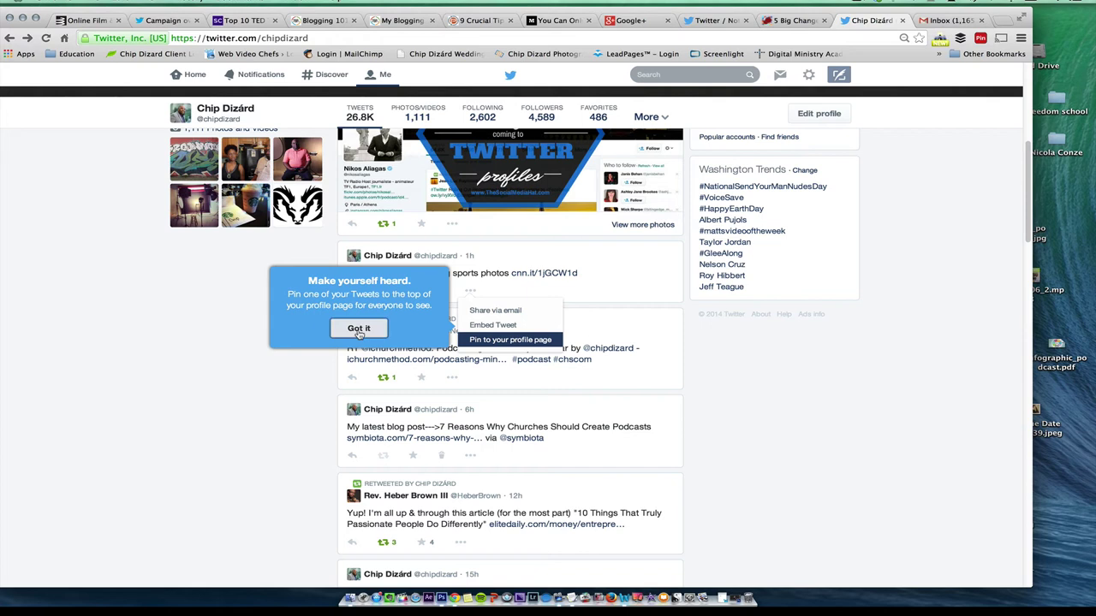
click(358, 330)
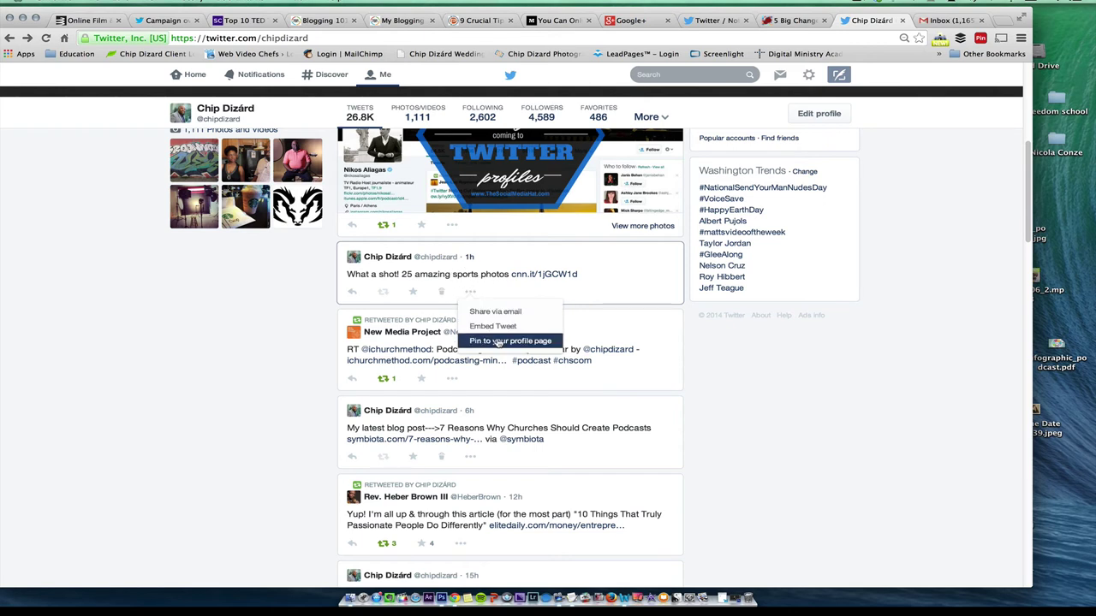
Close the tweet's menu and choose 'Not now' to revert to the old profile layout
click(237, 297)
scroll(238, 298, up, 1)
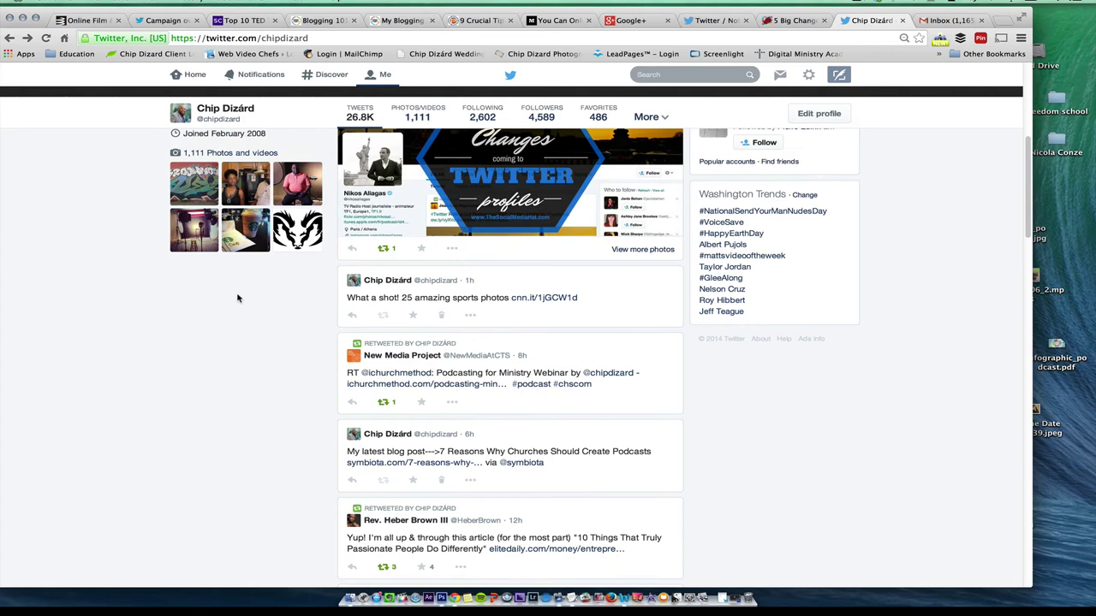
scroll(237, 297, up, 5)
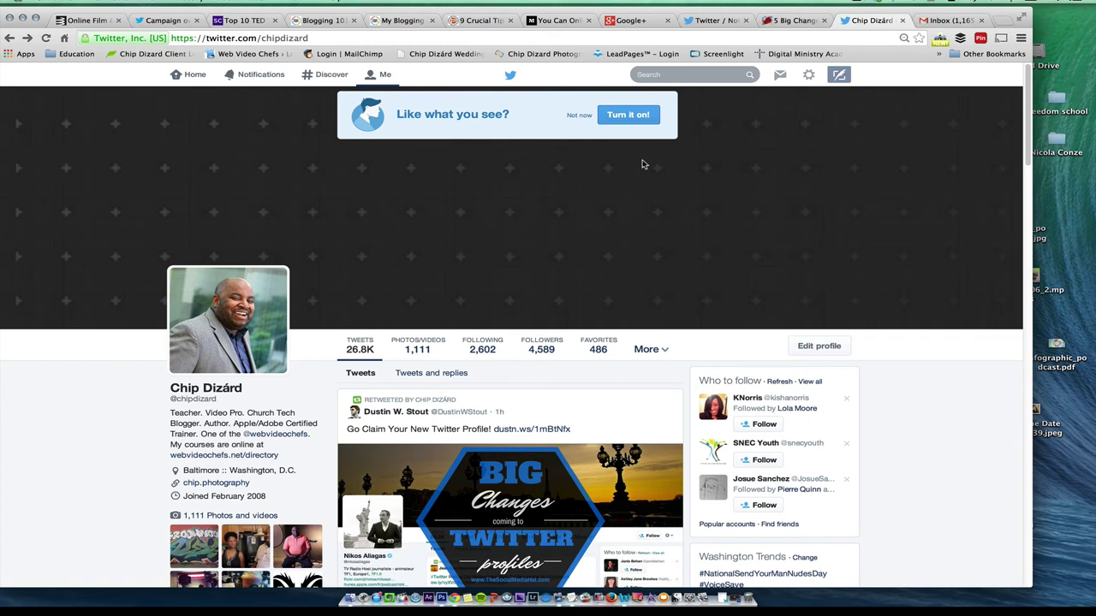
click(579, 116)
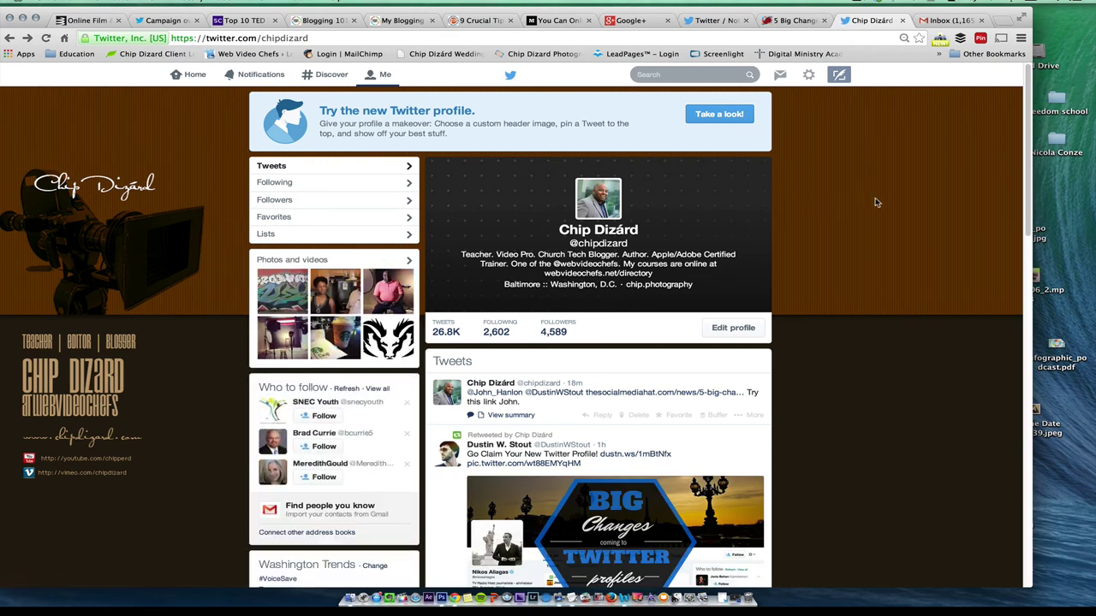
Scroll through the old-layout timeline, enlarge a tweet's photo, and scroll back up
scroll(881, 184, down, 1)
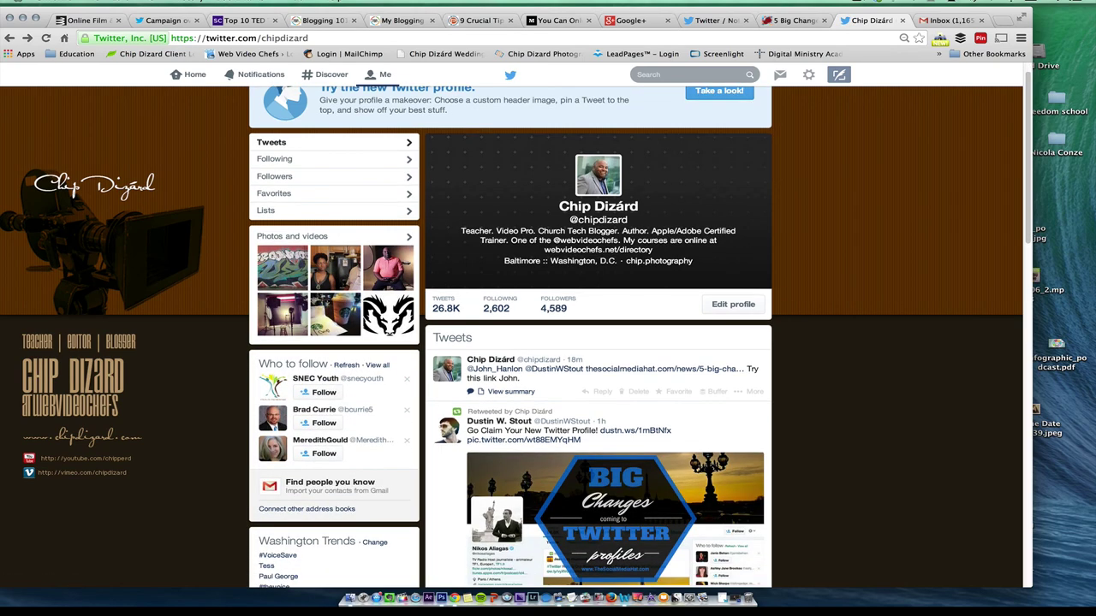
scroll(882, 184, down, 2)
scroll(881, 184, down, 3)
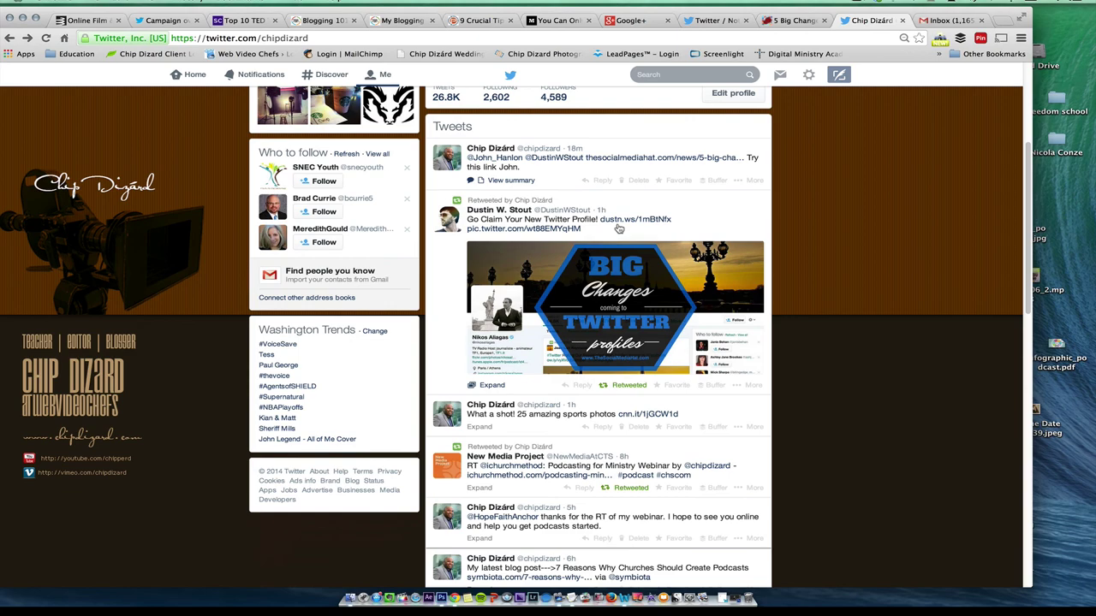
click(719, 282)
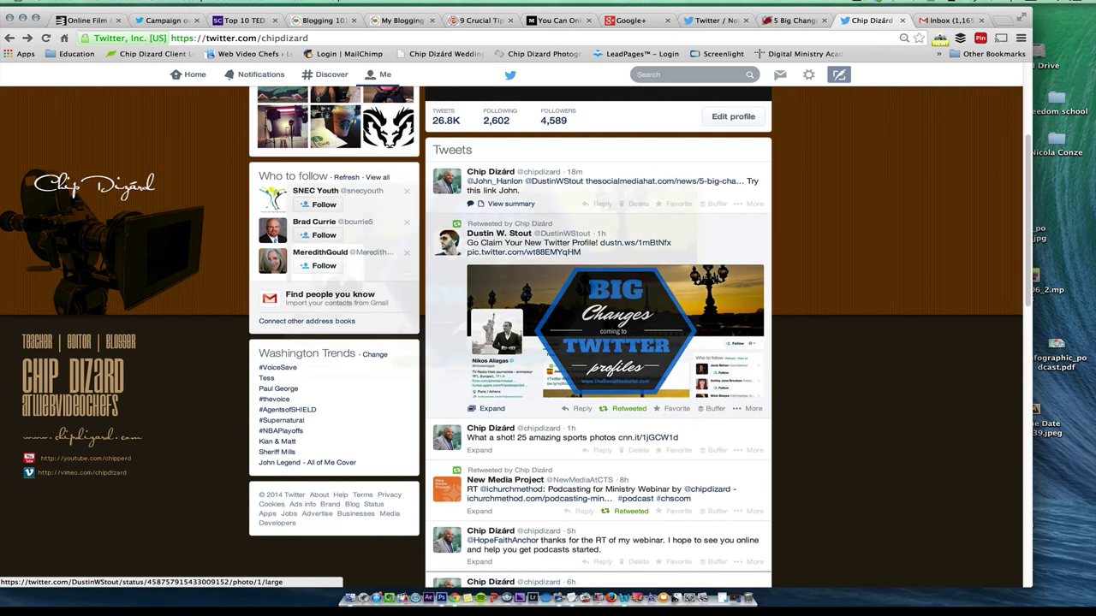
scroll(599, 342, up, 3)
scroll(599, 342, up, 2)
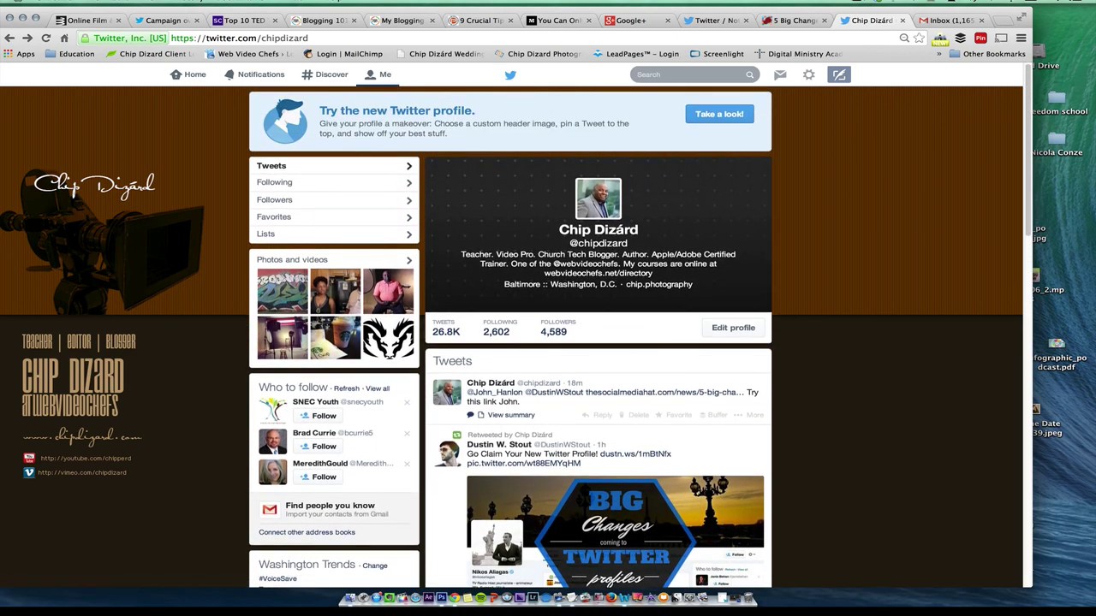